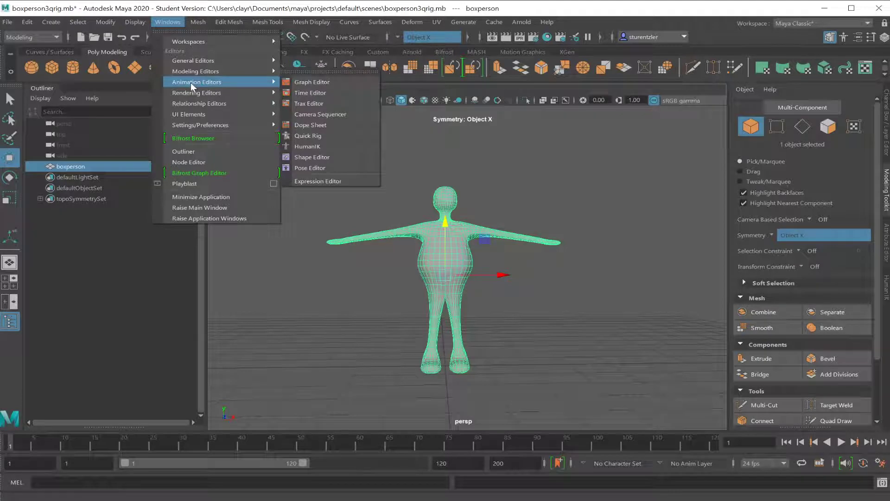
# Create a new Quick Rig character and auto-rig the boxperson mesh with the One-Click method.
pyautogui.click(307, 135)
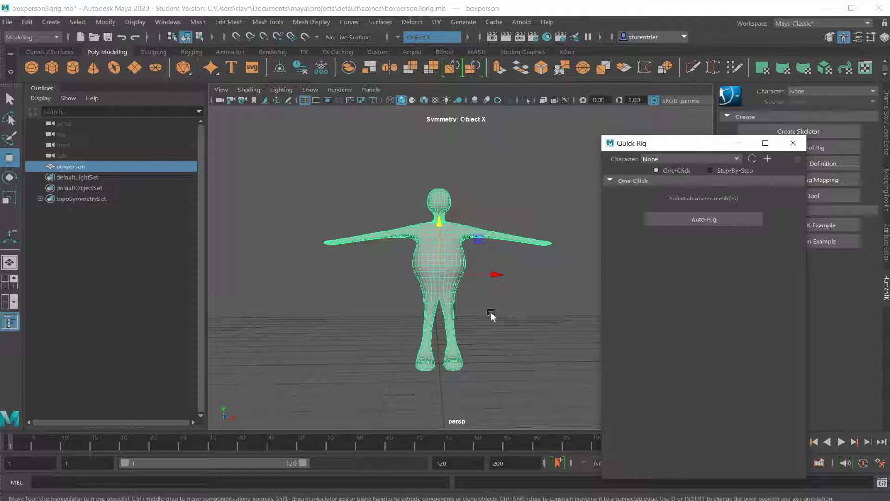
pyautogui.click(768, 159)
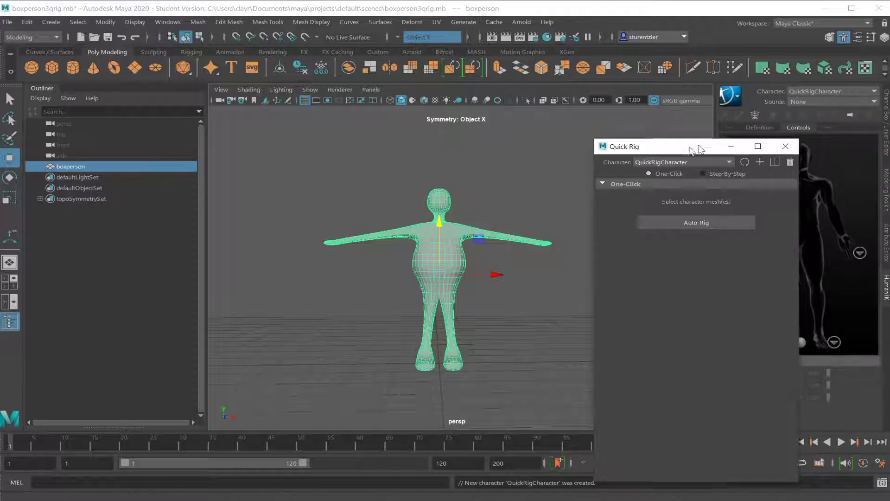
pyautogui.moveTo(708, 145); pyautogui.dragTo(606, 142)
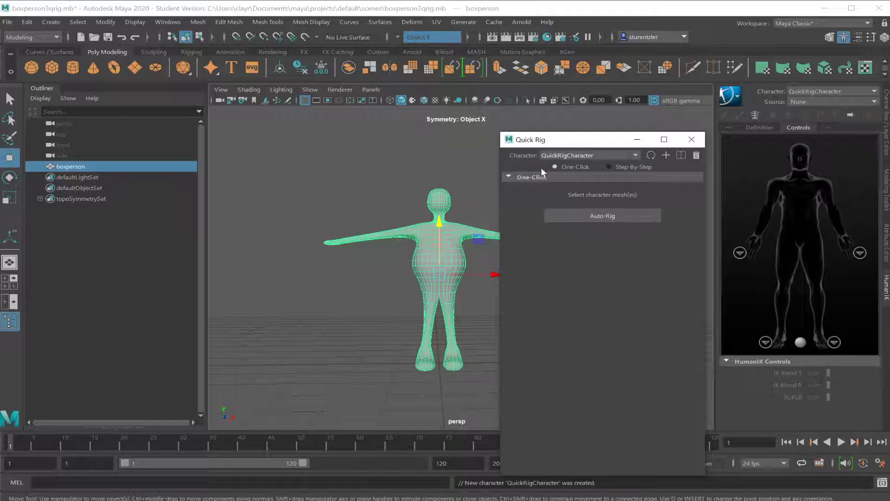
pyautogui.click(586, 213)
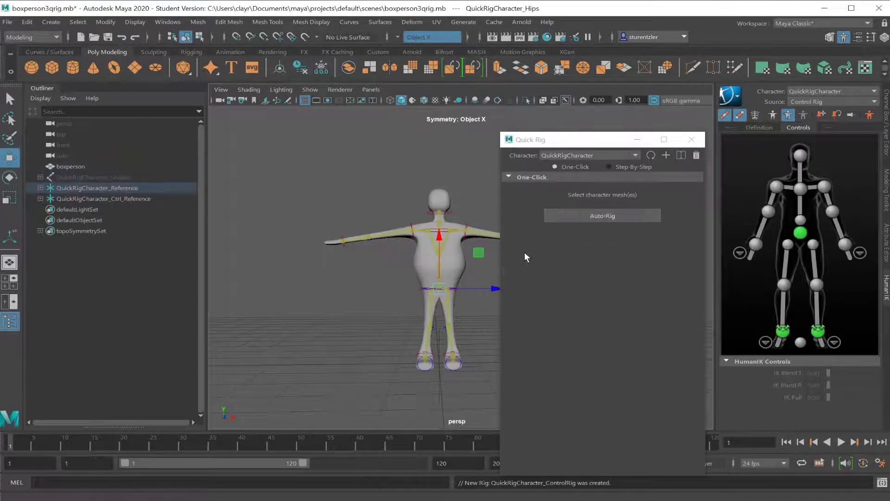
pyautogui.click(692, 139)
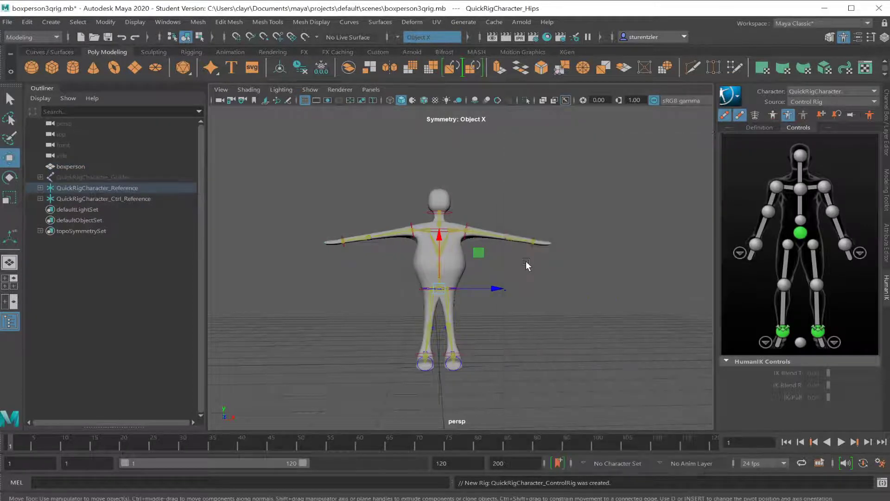
# Bend the character's left arm at the elbow with the hand raised in front by moving the left wrist control.
pyautogui.scroll(2, 537, 247)
pyautogui.moveTo(536, 246)
pyautogui.keyDown('alt'); pyautogui.mouseDown()
pyautogui.moveTo(521, 274)
pyautogui.moveTo(539, 258)
pyautogui.mouseUp(); pyautogui.keyUp('alt')
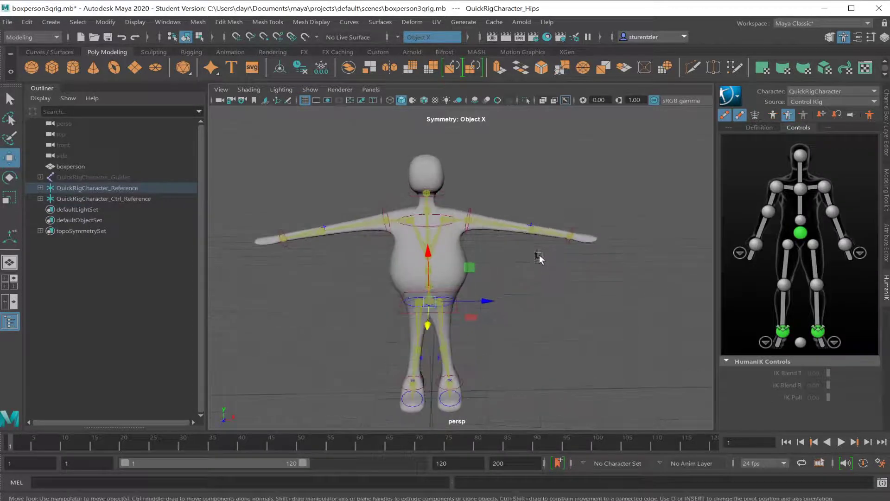
pyautogui.click(571, 235)
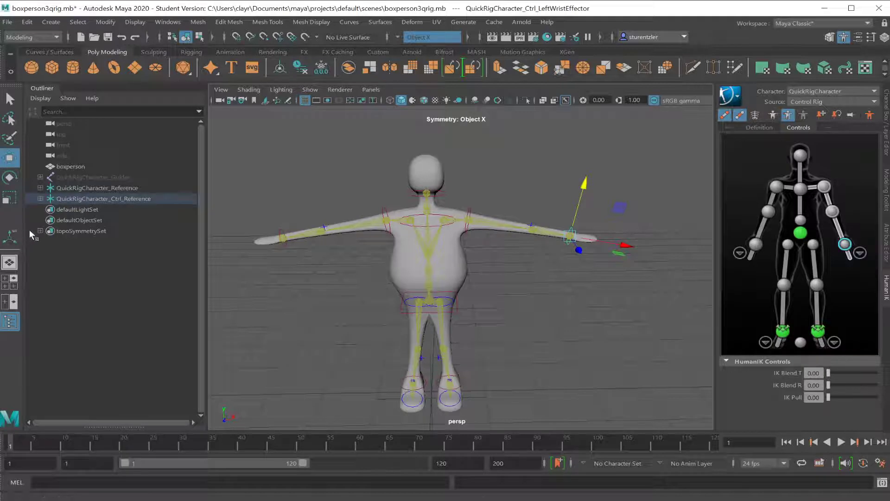
pyautogui.keyDown('alt'); pyautogui.moveTo(575, 234); pyautogui.dragTo(374, 218); pyautogui.keyUp('alt')
pyautogui.scroll(5, 385, 231)
pyautogui.scroll(-3, 477, 272)
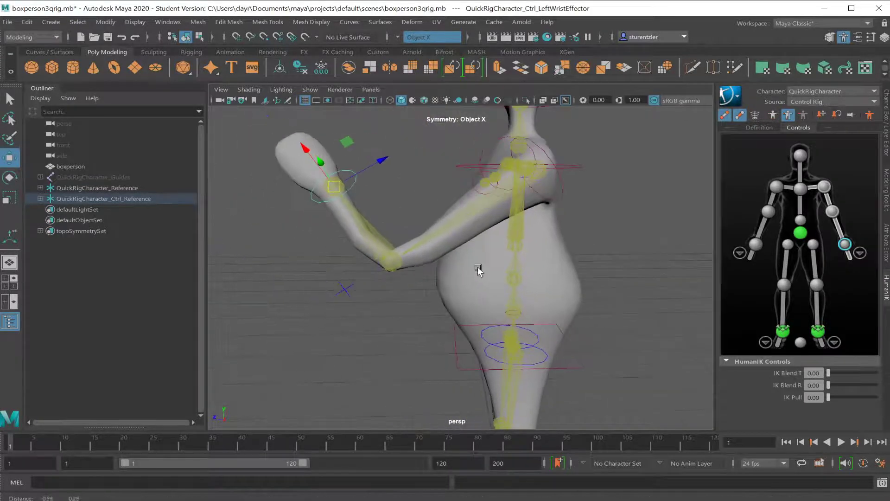
pyautogui.moveTo(471, 268)
pyautogui.keyDown('alt'); pyautogui.mouseDown()
pyautogui.moveTo(553, 252)
pyautogui.moveTo(453, 278)
pyautogui.moveTo(461, 279)
pyautogui.mouseUp(); pyautogui.keyUp('alt')
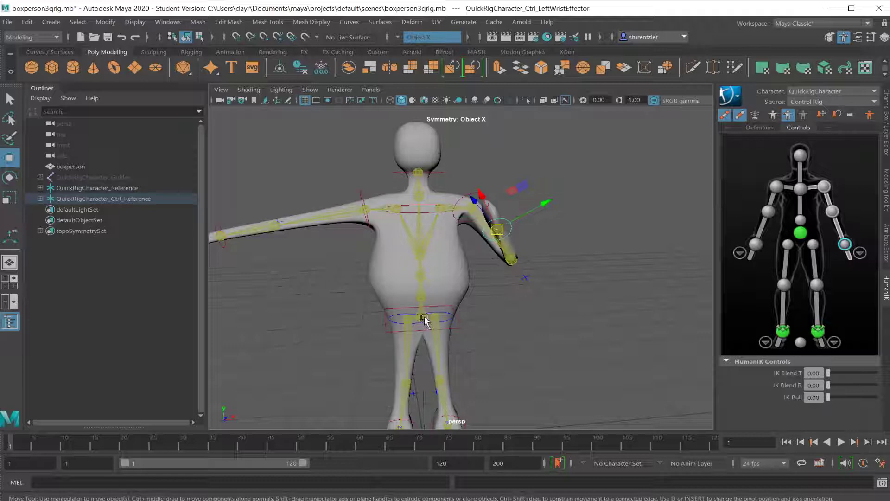
# Switch the rigged character's HumanIK source to Stance and view the whole figure.
pyautogui.click(819, 104)
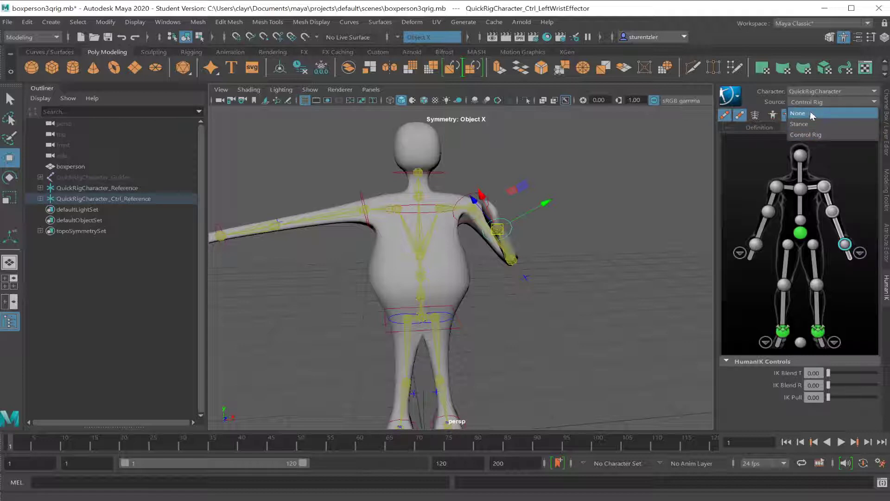
pyautogui.click(807, 124)
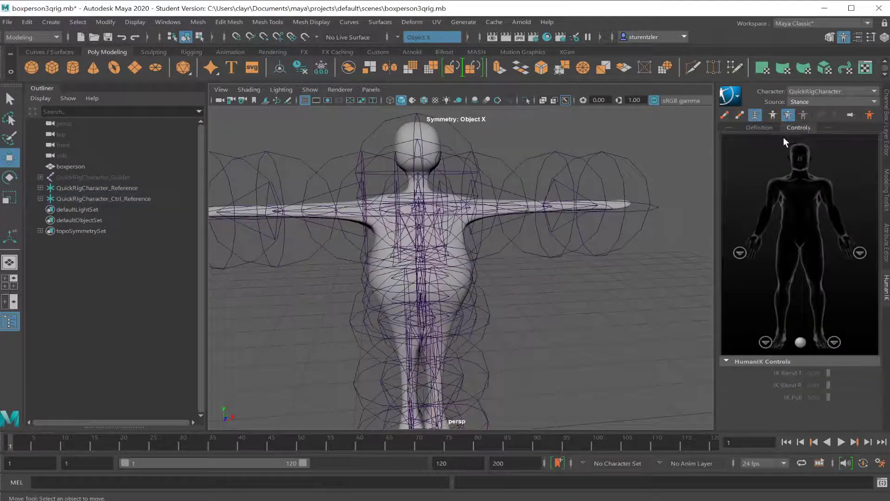
pyautogui.scroll(-4, 530, 221)
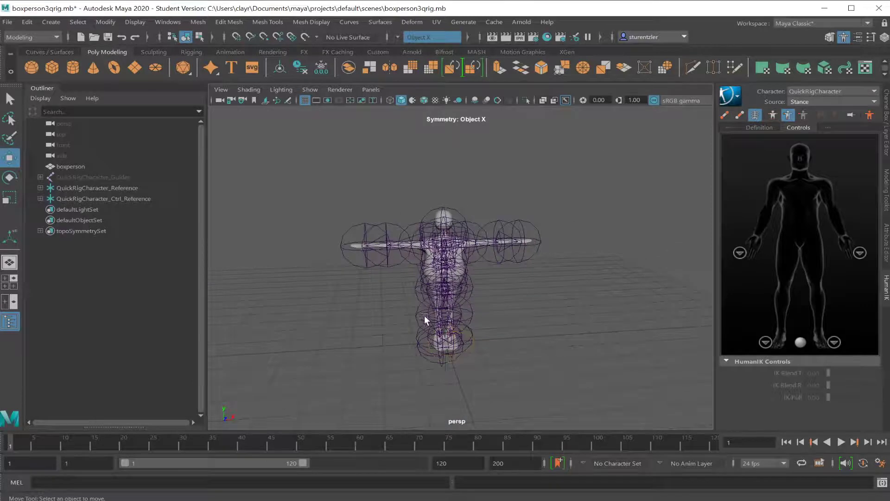
pyautogui.scroll(5, 425, 316)
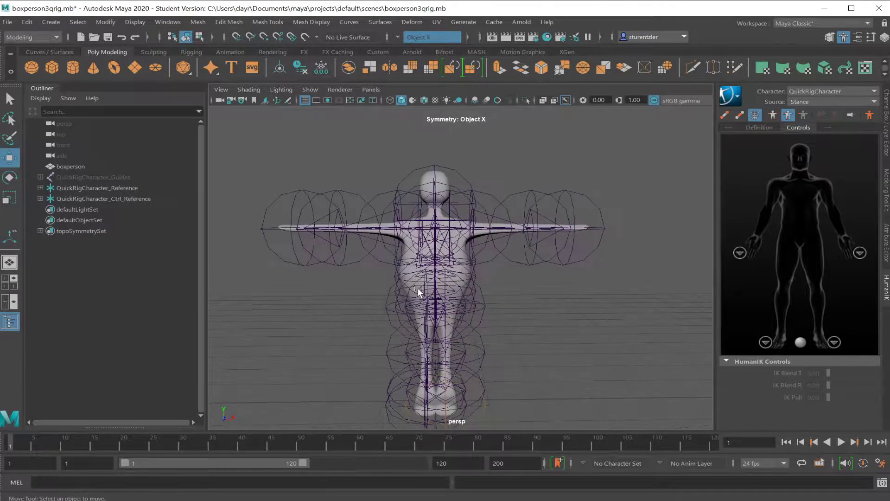
pyautogui.scroll(3, 417, 287)
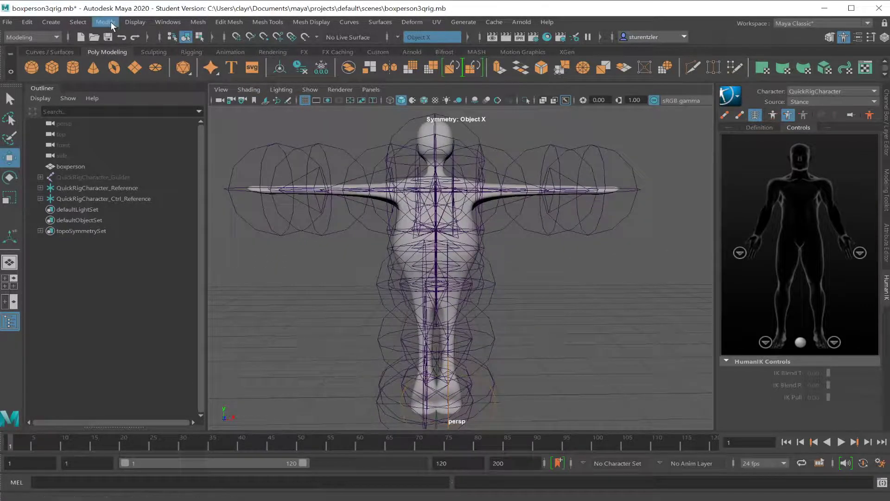
# Reduce the joint size to 0.07 in the Kinematics display preferences and save the preferences.
pyautogui.click(177, 22)
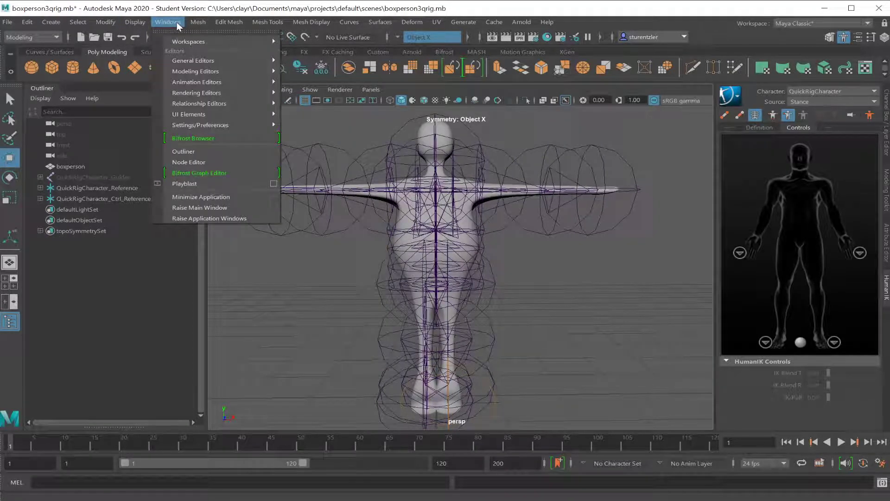
pyautogui.moveTo(198, 123)
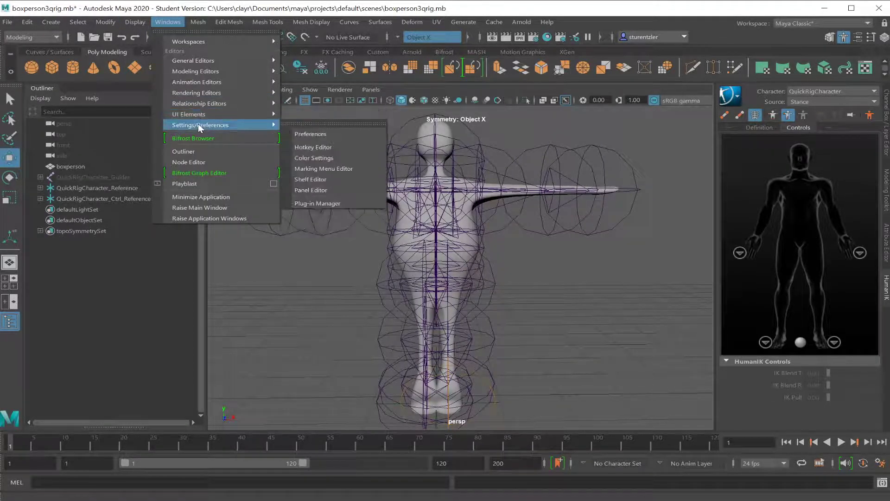
pyautogui.click(306, 135)
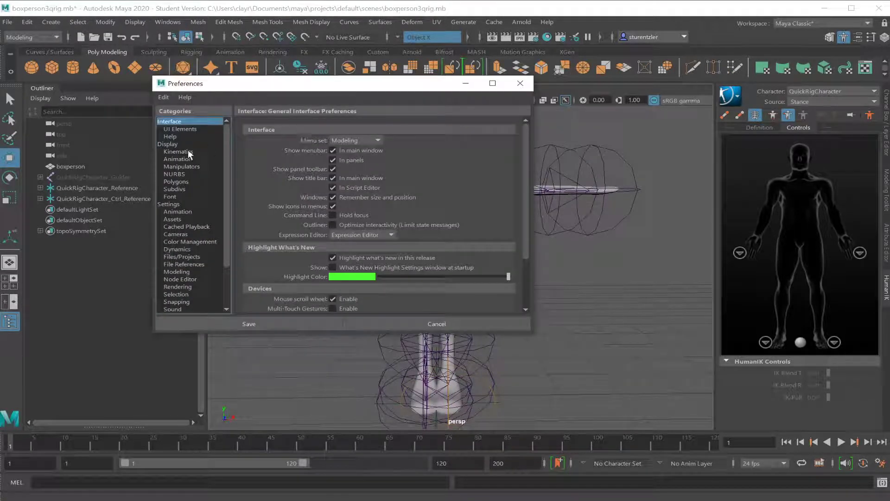
pyautogui.click(188, 152)
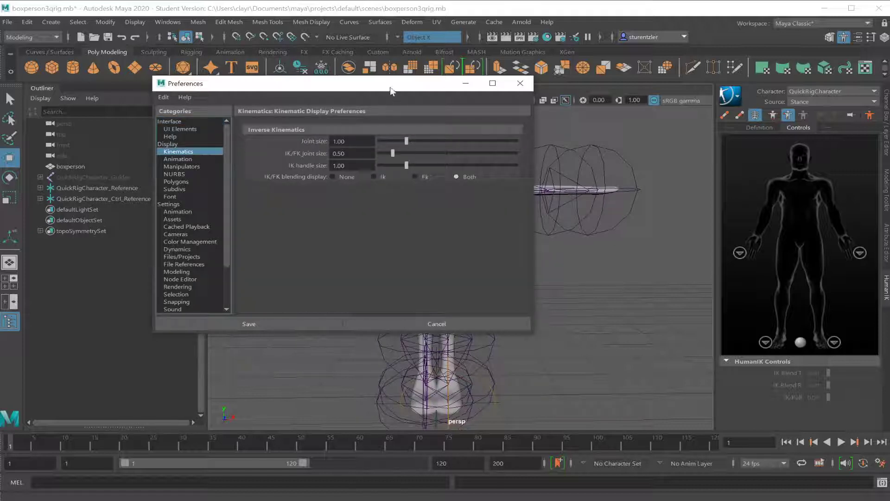
pyautogui.moveTo(390, 90); pyautogui.dragTo(256, 107)
pyautogui.moveTo(274, 158); pyautogui.dragTo(247, 160)
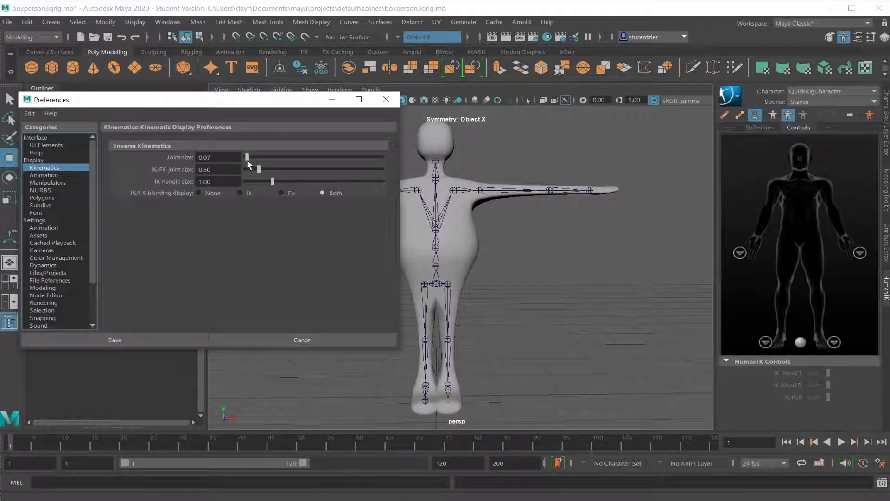
pyautogui.click(142, 338)
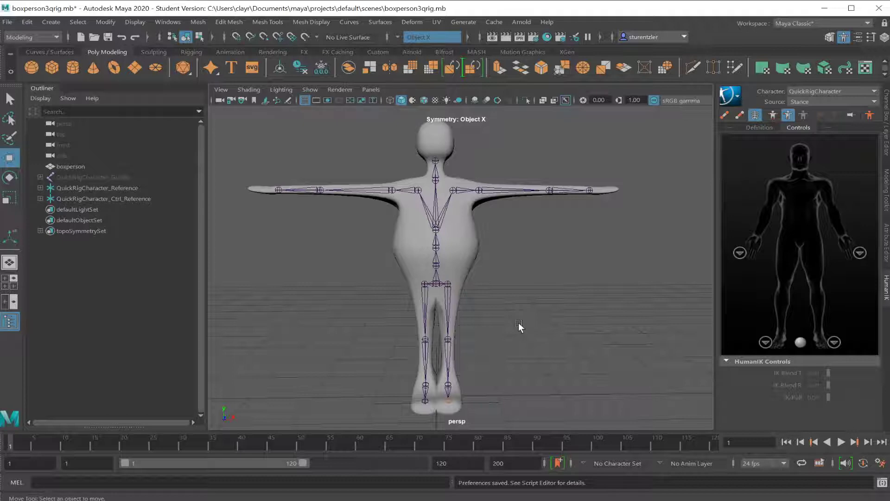
# Switch the character's source to None and back to Stance.
pyautogui.click(811, 99)
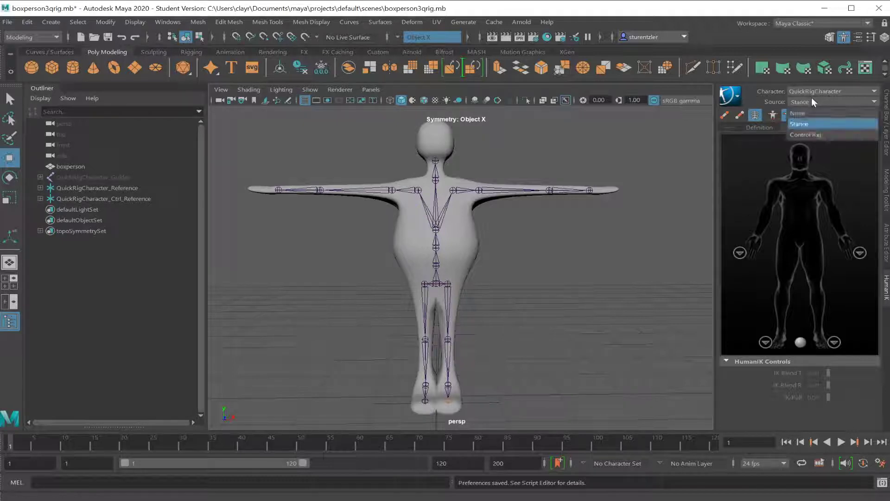
pyautogui.click(805, 111)
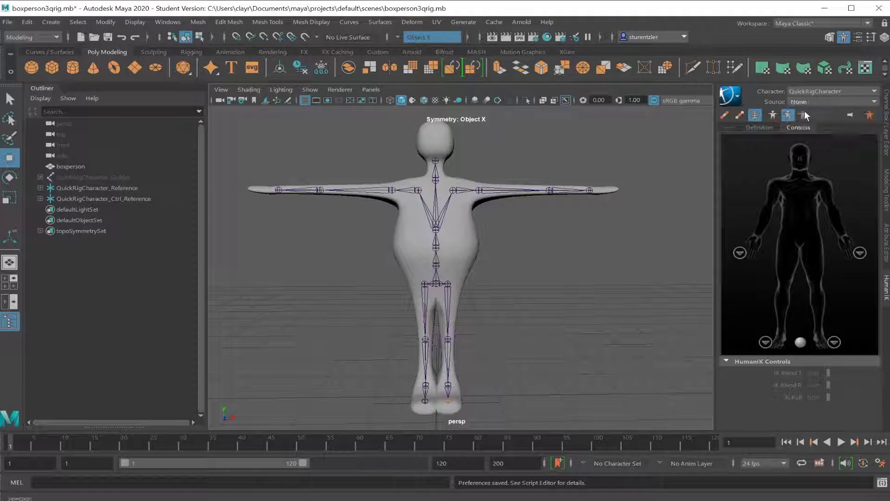
pyautogui.click(805, 101)
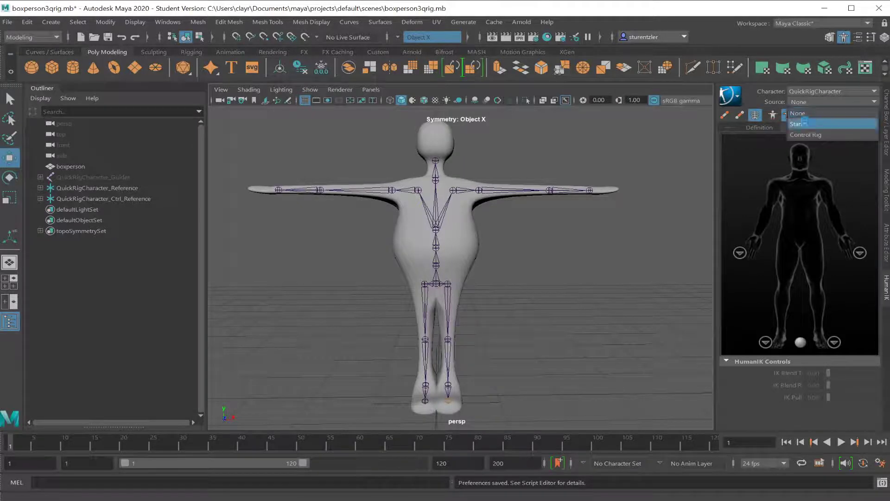
pyautogui.click(808, 121)
pyautogui.moveTo(586, 229)
pyautogui.keyDown('alt'); pyautogui.mouseDown()
pyautogui.moveTo(423, 220)
pyautogui.moveTo(603, 230)
pyautogui.mouseUp(); pyautogui.keyUp('alt')
# Set the character's source to Control Rig and view the posed figure from the front.
pyautogui.click(814, 101)
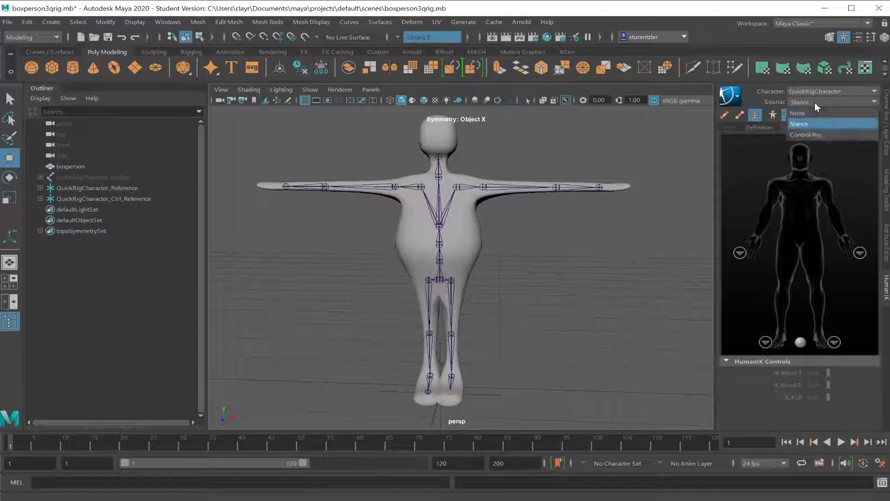
pyautogui.click(808, 132)
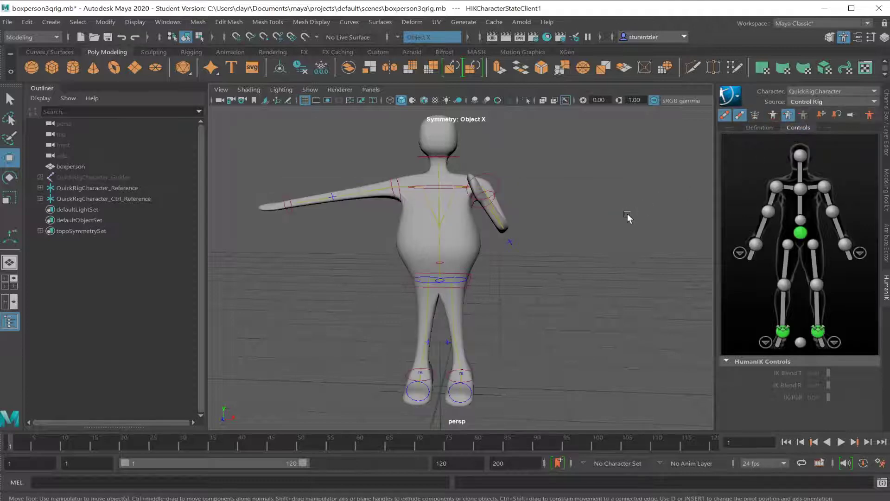
pyautogui.moveTo(628, 216)
pyautogui.keyDown('alt'); pyautogui.mouseDown()
pyautogui.moveTo(469, 215)
pyautogui.moveTo(631, 206)
pyautogui.mouseUp(); pyautogui.keyUp('alt')
# Cycle the character's source through None and Stance back to Control Rig to compare the poses.
pyautogui.click(827, 102)
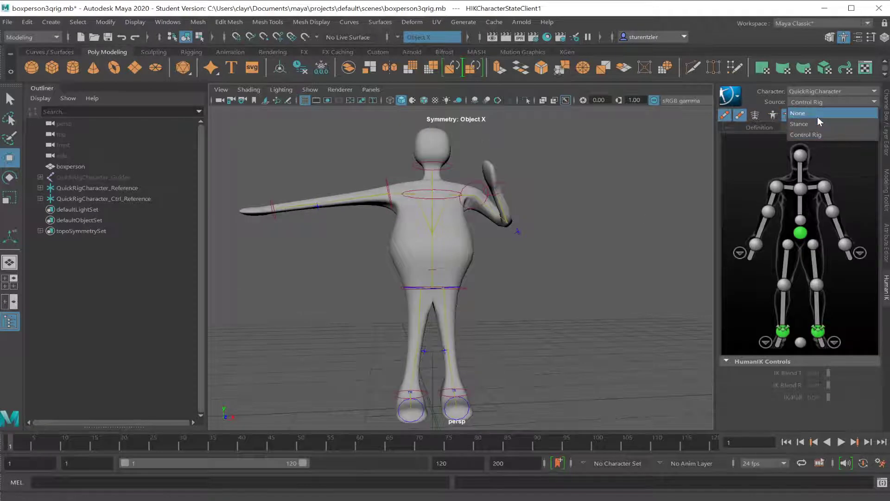
pyautogui.click(817, 115)
pyautogui.keyDown('alt'); pyautogui.moveTo(507, 290); pyautogui.dragTo(491, 320); pyautogui.keyUp('alt')
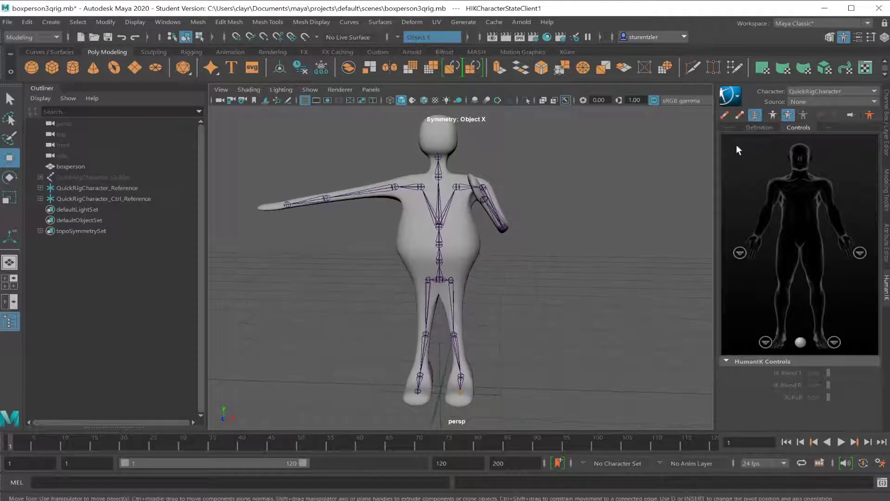
pyautogui.click(796, 102)
pyautogui.click(803, 122)
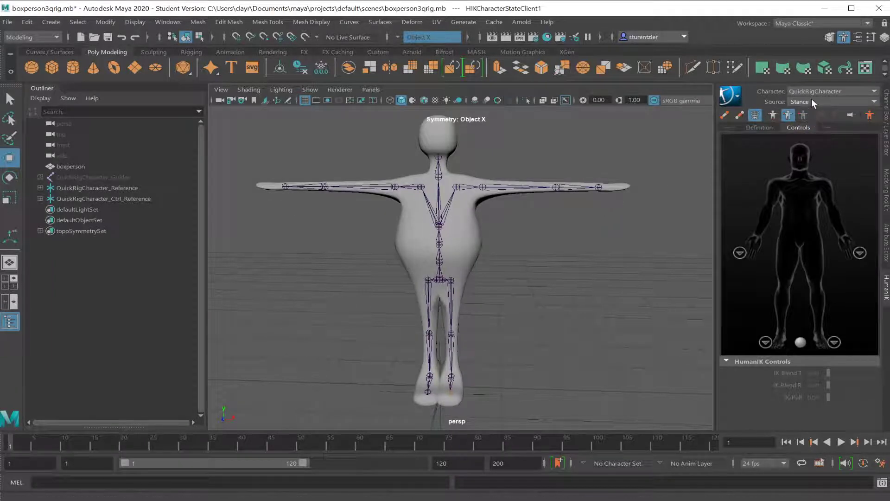
pyautogui.click(811, 102)
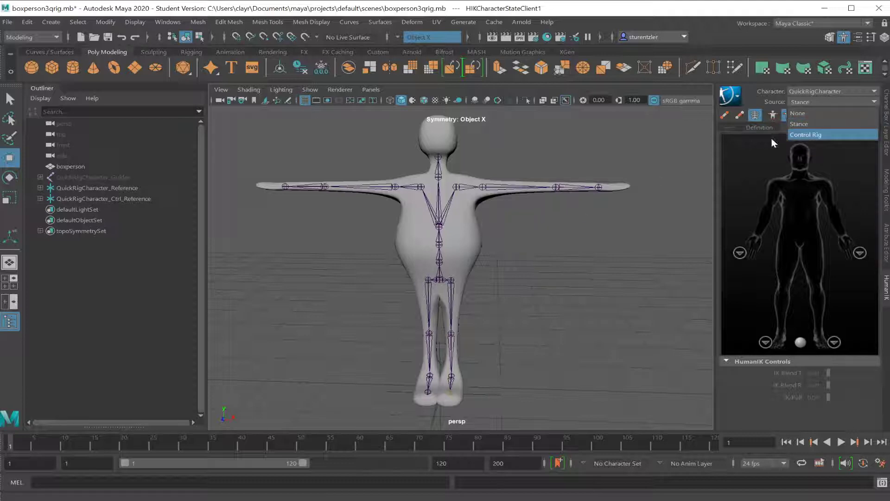
pyautogui.click(805, 135)
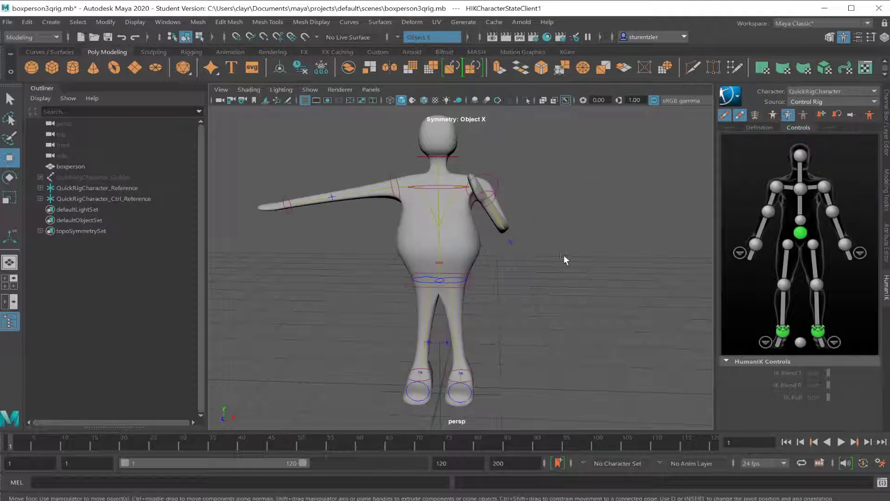
# Lower the character's outstretched right arm towards its side by moving the right wrist control.
pyautogui.keyDown('alt'); pyautogui.moveTo(612, 239); pyautogui.dragTo(565, 250); pyautogui.keyUp('alt')
pyautogui.scroll(4, 509, 249)
pyautogui.scroll(-4, 508, 249)
pyautogui.keyDown('alt'); pyautogui.moveTo(507, 248); pyautogui.dragTo(557, 264); pyautogui.keyUp('alt')
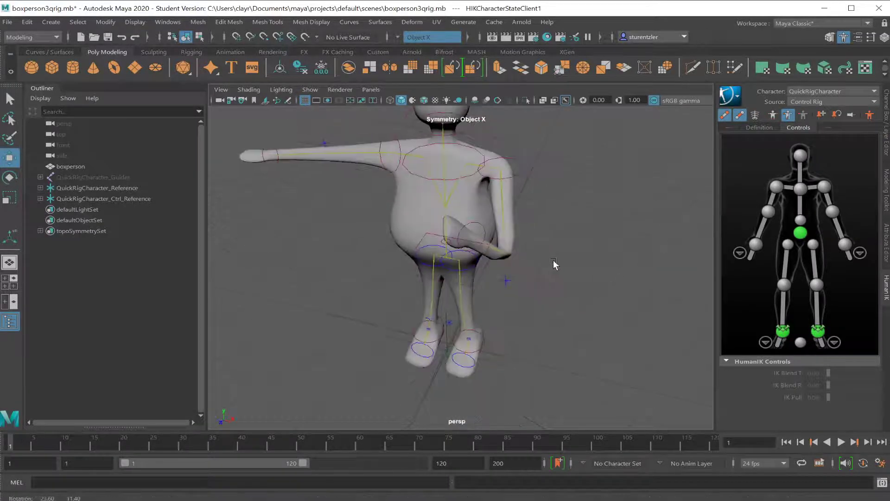
pyautogui.click(273, 163)
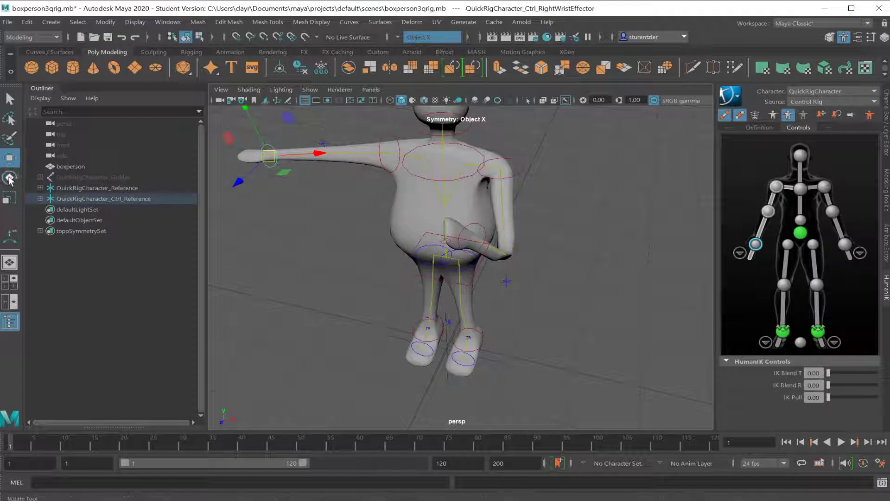
pyautogui.moveTo(264, 160); pyautogui.dragTo(375, 253)
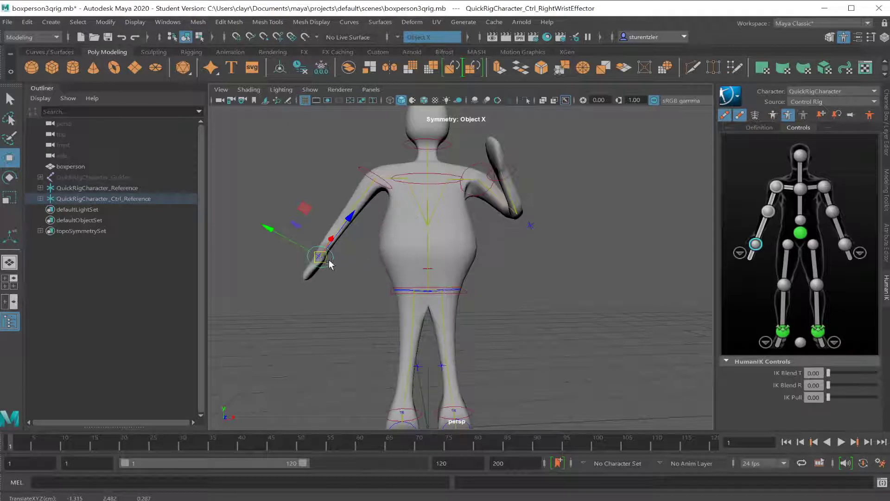
pyautogui.moveTo(326, 259); pyautogui.dragTo(503, 260)
# Lower the character's bent left arm in front of the belly by moving the left wrist control.
pyautogui.click(502, 260)
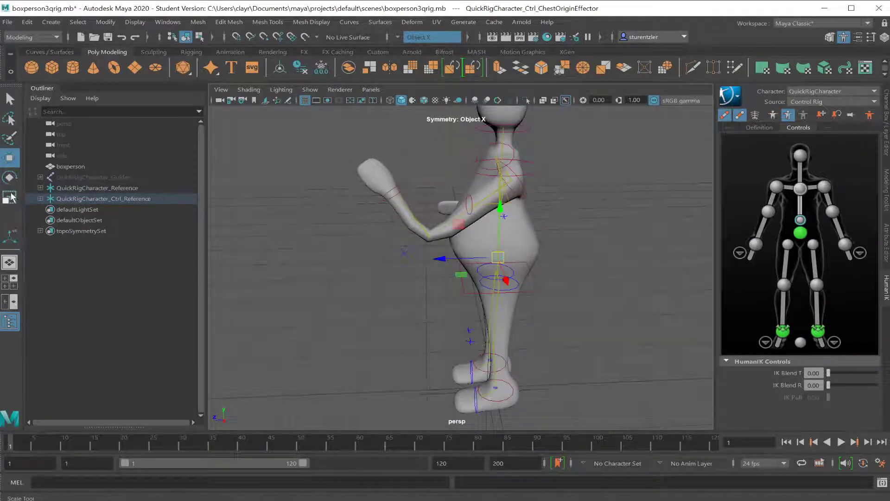
pyautogui.click(450, 259)
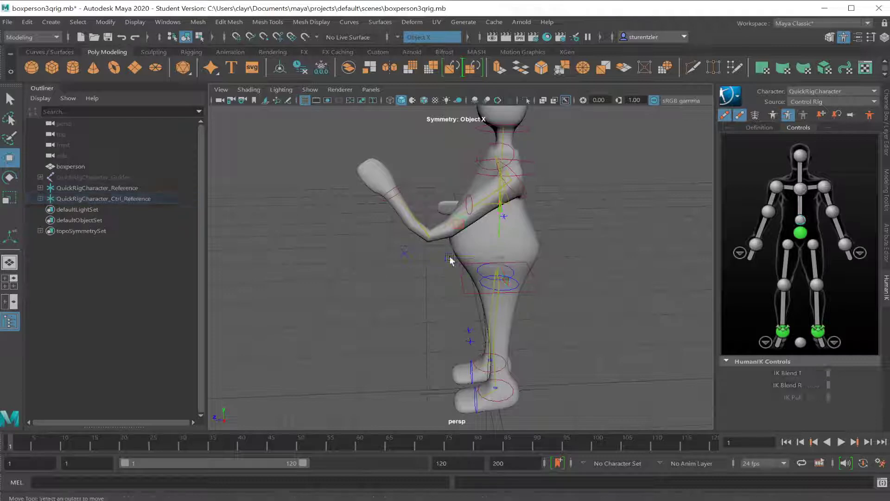
pyautogui.click(754, 244)
pyautogui.keyDown('alt'); pyautogui.moveTo(507, 242); pyautogui.dragTo(606, 234); pyautogui.keyUp('alt')
pyautogui.click(845, 245)
pyautogui.keyDown('alt'); pyautogui.moveTo(552, 246); pyautogui.dragTo(443, 265); pyautogui.keyUp('alt')
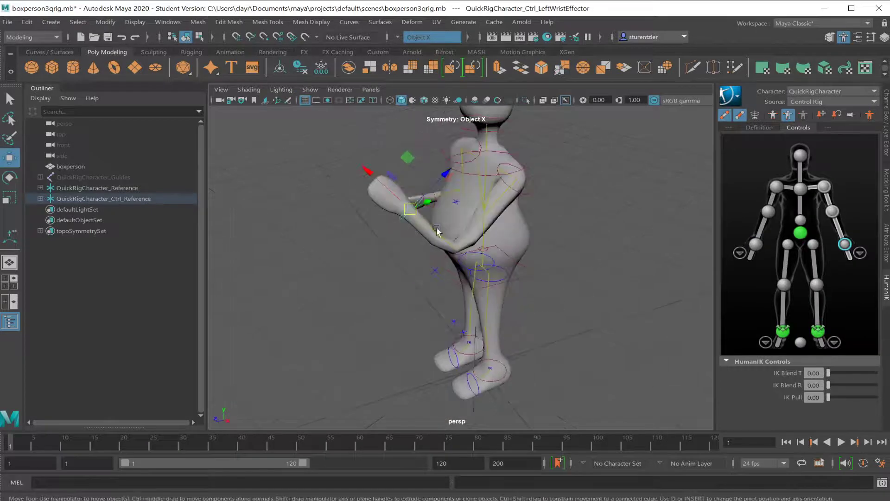
pyautogui.moveTo(404, 208); pyautogui.dragTo(450, 259)
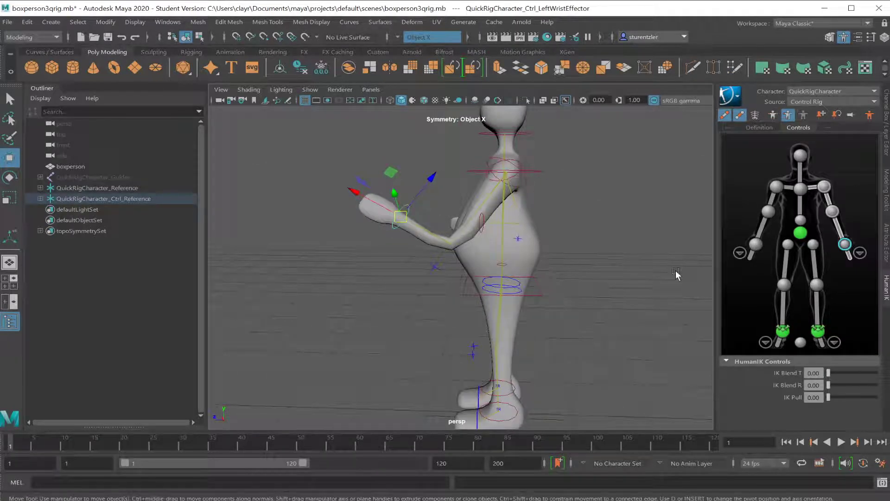
pyautogui.keyDown('alt'); pyautogui.moveTo(597, 270); pyautogui.dragTo(640, 278); pyautogui.keyUp('alt')
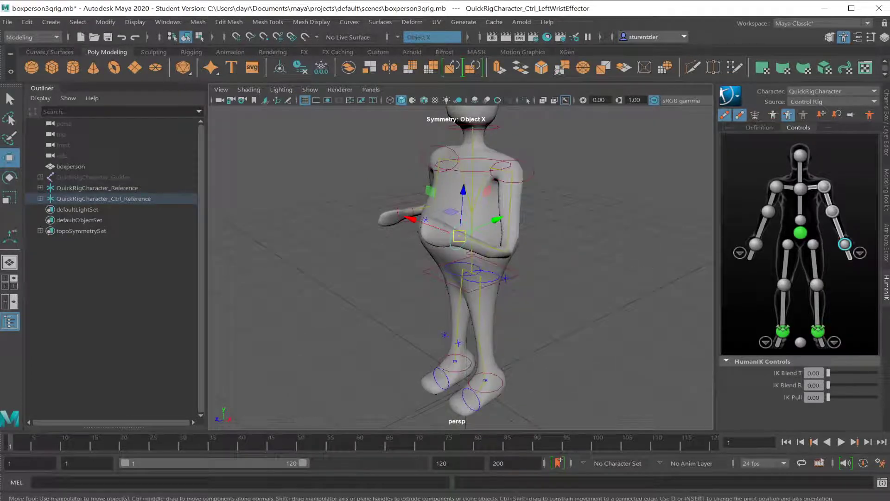
# Set the character's source to None and start painting the skinCluster1 weights on the boxperson mesh.
pyautogui.click(875, 101)
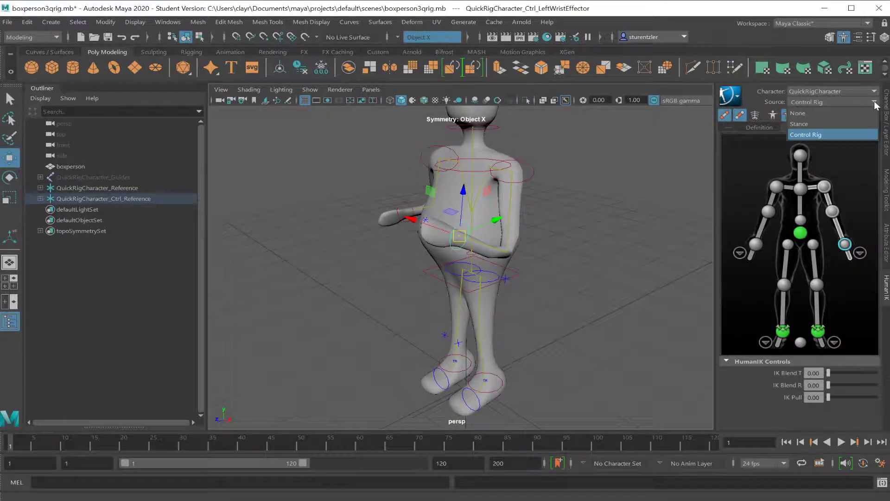
pyautogui.click(812, 115)
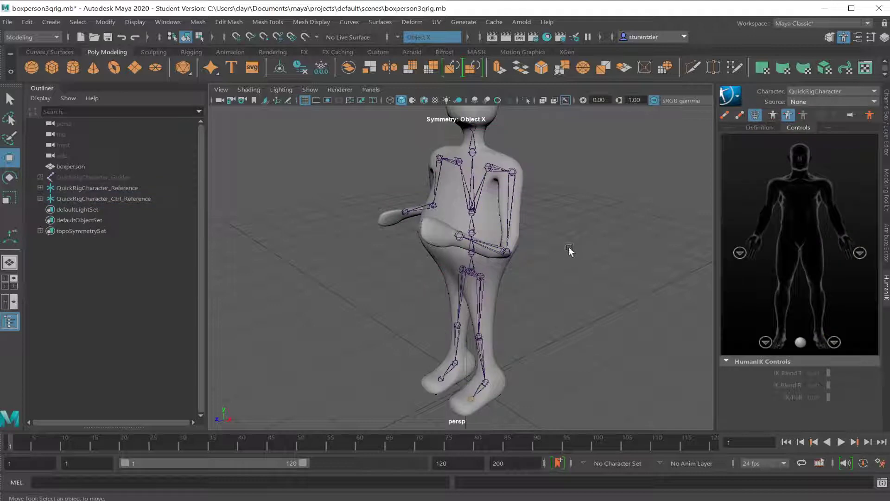
pyautogui.click(518, 232)
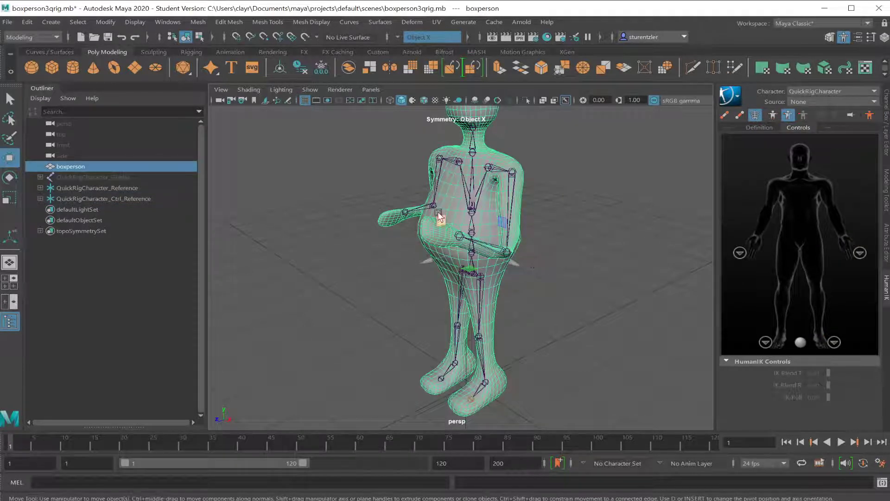
pyautogui.rightClick(449, 205)
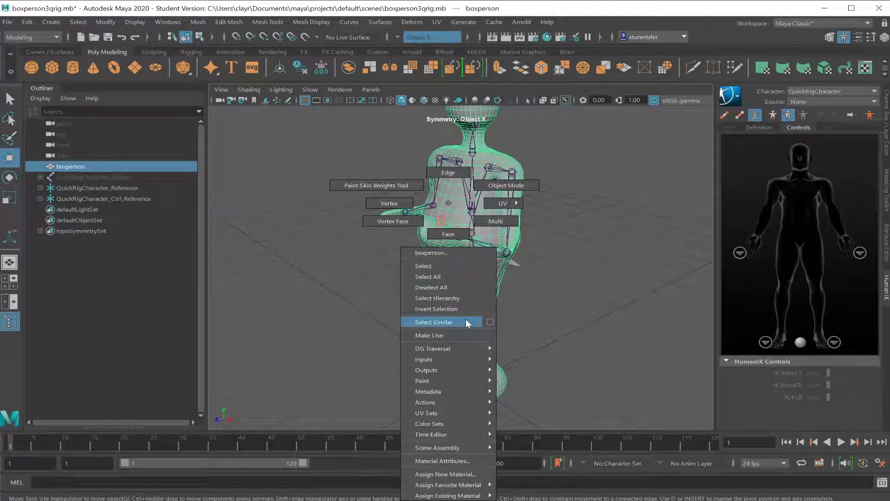
pyautogui.moveTo(446, 384)
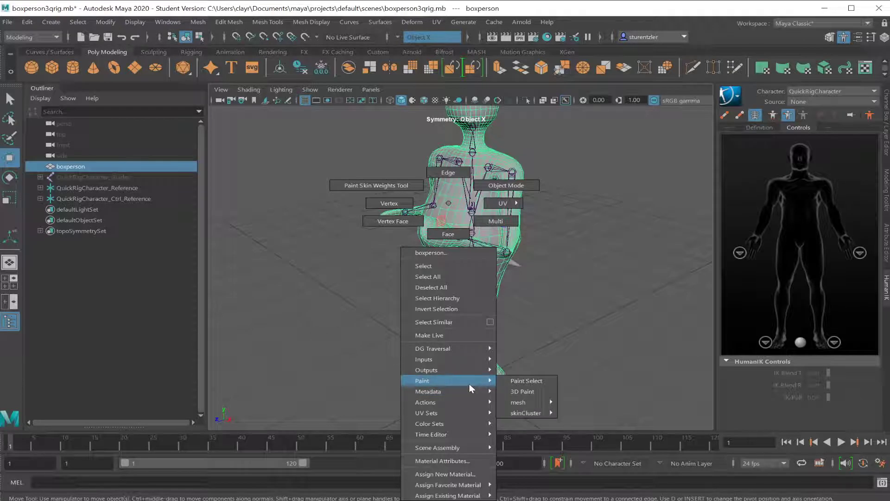
pyautogui.moveTo(529, 412)
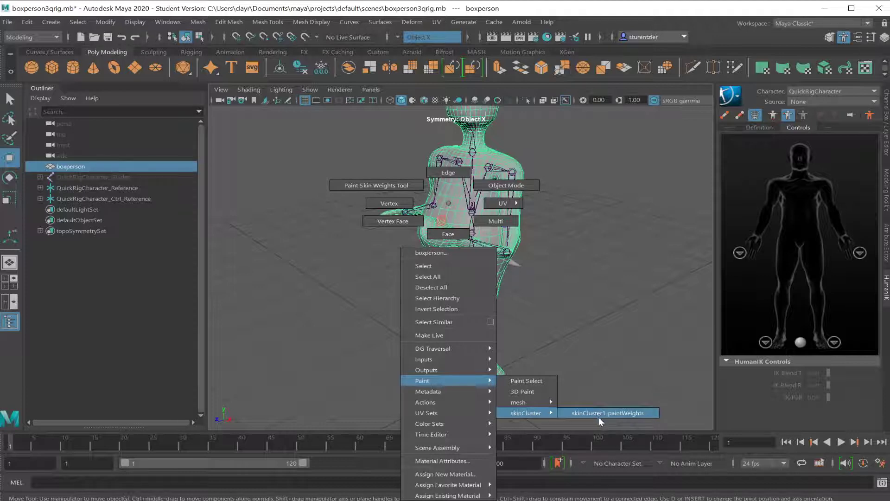
pyautogui.moveTo(487, 371)
pyautogui.click(613, 414)
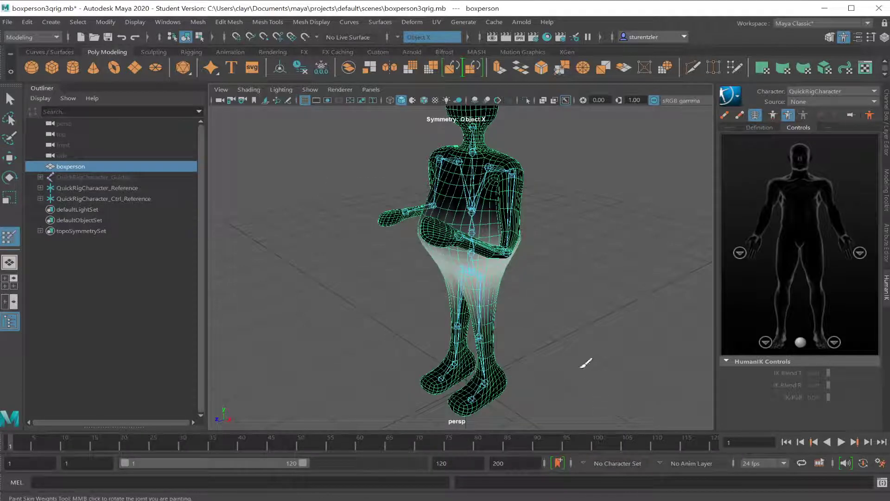
# Show the whole character from the front and open the Paint Skin Weights Tool settings beside it.
pyautogui.keyDown('alt'); pyautogui.moveTo(546, 334); pyautogui.dragTo(595, 330); pyautogui.keyUp('alt')
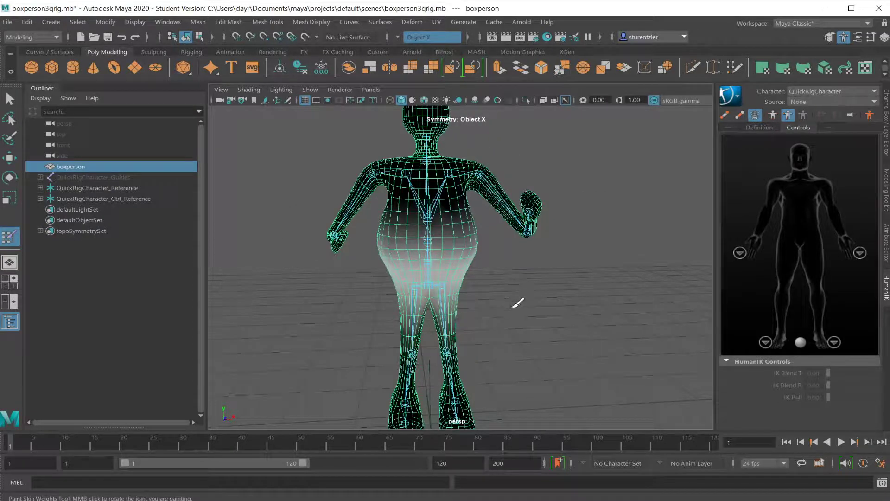
pyautogui.moveTo(513, 312)
pyautogui.keyDown('alt'); pyautogui.mouseDown()
pyautogui.moveTo(542, 334)
pyautogui.moveTo(438, 313)
pyautogui.moveTo(519, 320)
pyautogui.moveTo(500, 319)
pyautogui.mouseUp(); pyautogui.keyUp('alt')
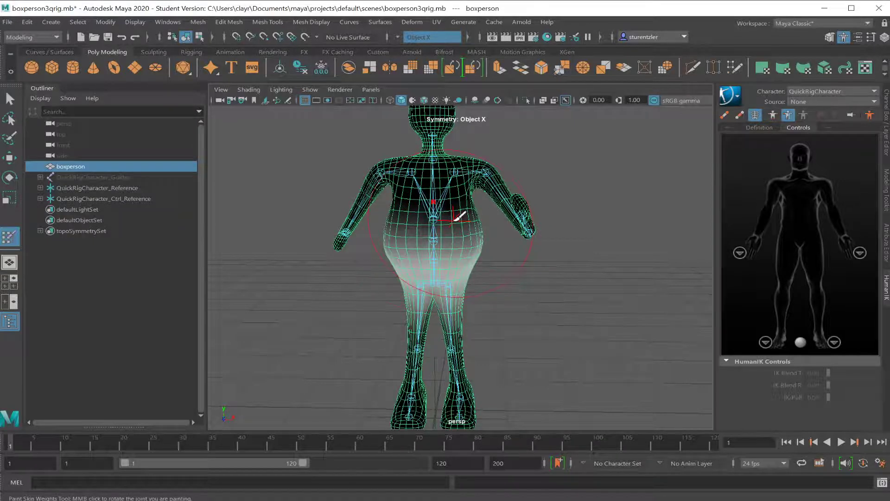
pyautogui.scroll(-1, 460, 264)
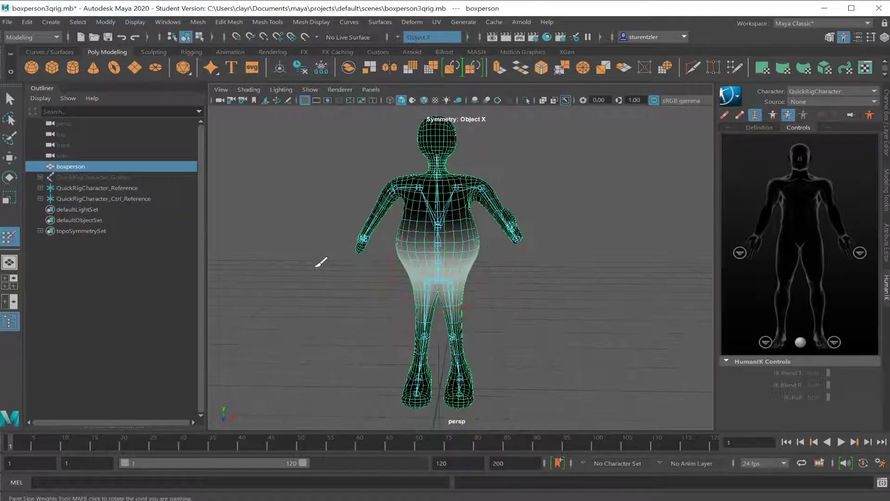
pyautogui.doubleClick(10, 238)
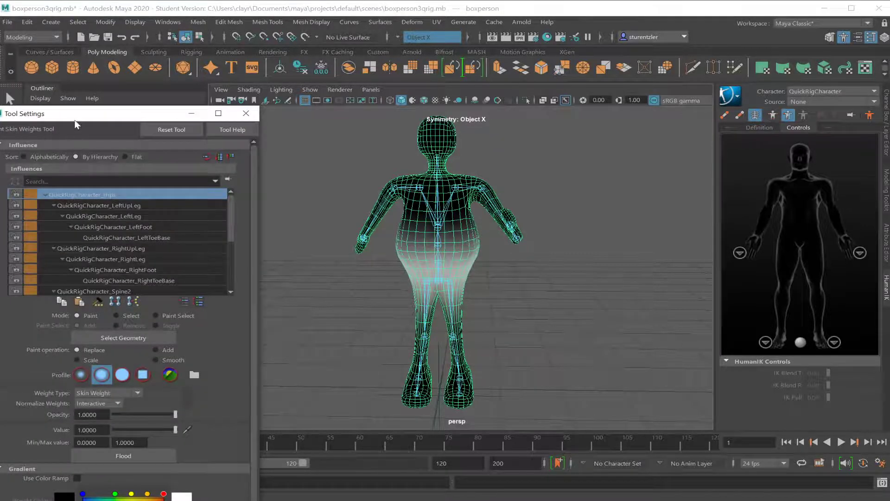
pyautogui.moveTo(75, 119); pyautogui.dragTo(161, 60)
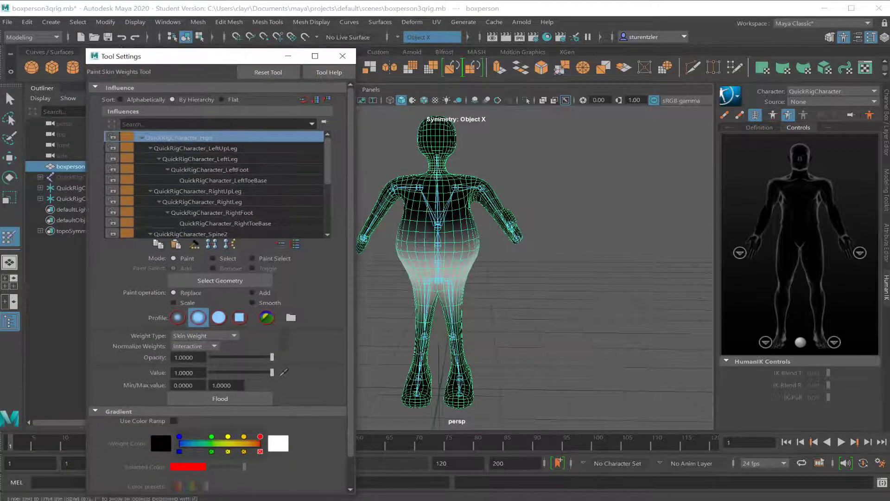
# Step through the hip, leg, foot and toe influences on both sides to examine each joint's skin weights on the mesh.
pyautogui.click(197, 148)
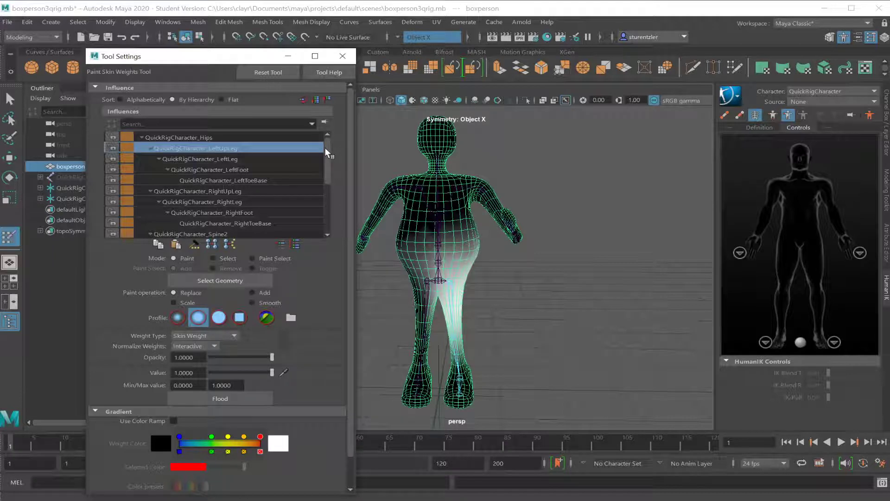
pyautogui.press('Down')
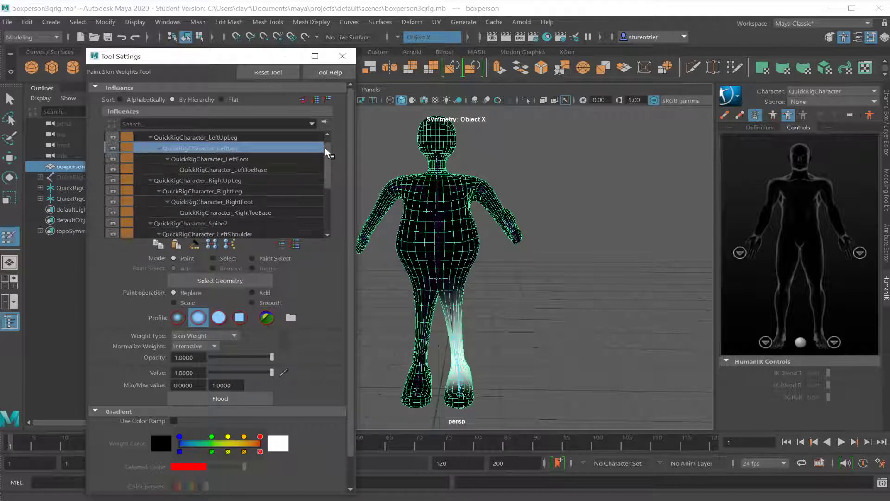
pyautogui.press('Down')
pyautogui.press('Down')
pyautogui.press('Down')
pyautogui.press('Down')
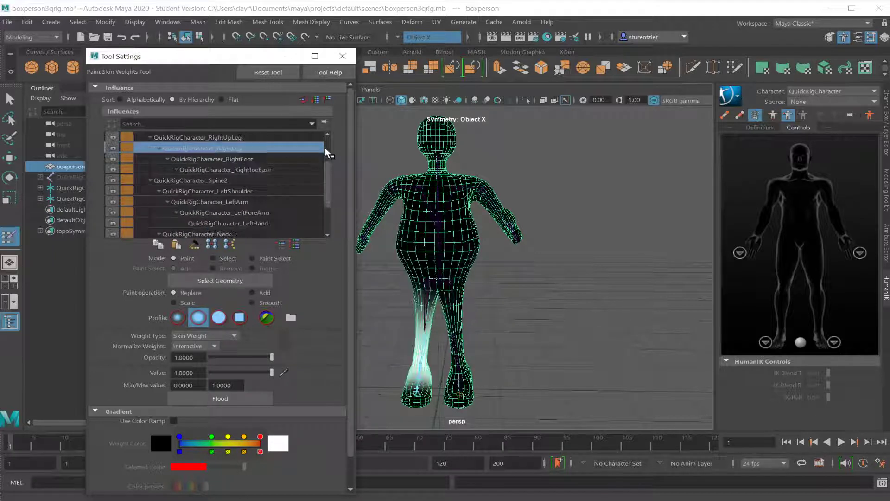
pyautogui.press('Up')
pyautogui.press('Up')
pyautogui.press('Up')
pyautogui.press('Up')
pyautogui.press('Up')
pyautogui.press('Up')
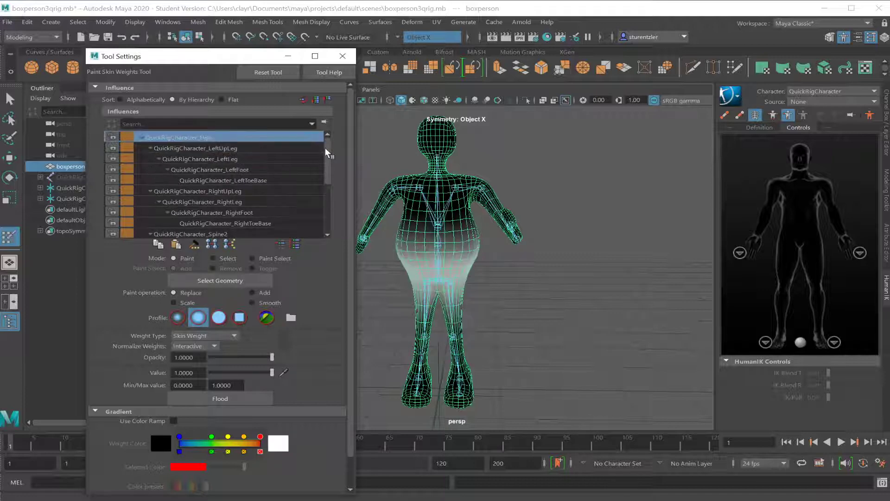
pyautogui.press('Down')
pyautogui.press('Down')
pyautogui.press('Down')
pyautogui.press('Down')
pyautogui.press('Down')
pyautogui.press('Down')
pyautogui.press('Down')
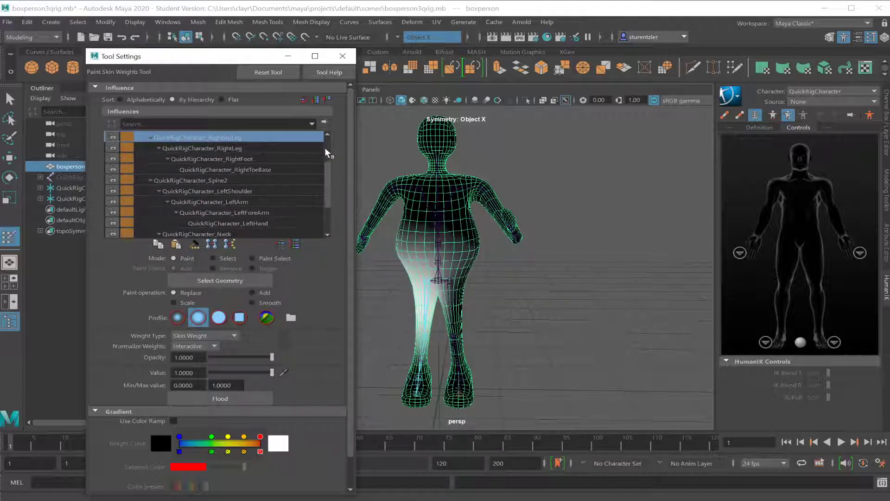
pyautogui.press('Up')
pyautogui.press('Down')
pyautogui.press('Up')
pyautogui.press('Up')
pyautogui.press('Up')
pyautogui.press('Up')
pyautogui.press('Up')
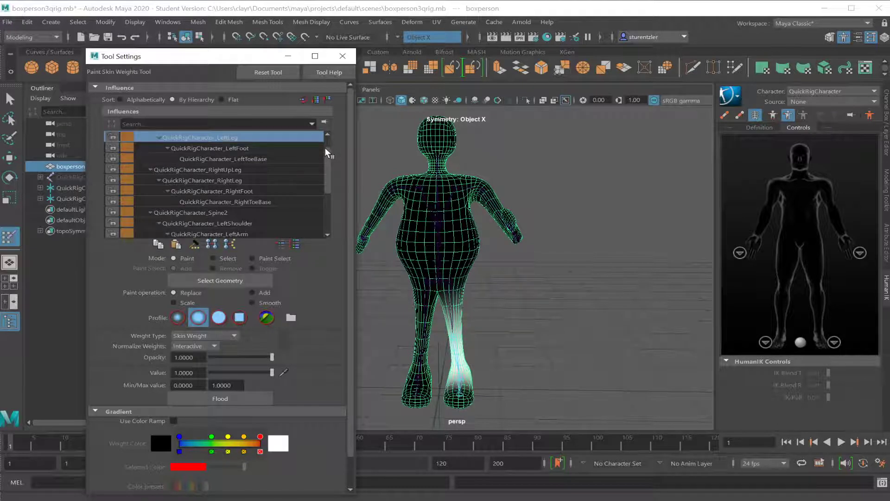
pyautogui.press('Down')
pyautogui.press('Down')
pyautogui.press('Down')
pyautogui.press('Down')
pyautogui.press('Down')
pyautogui.press('Down')
pyautogui.press('Down')
pyautogui.press('Up')
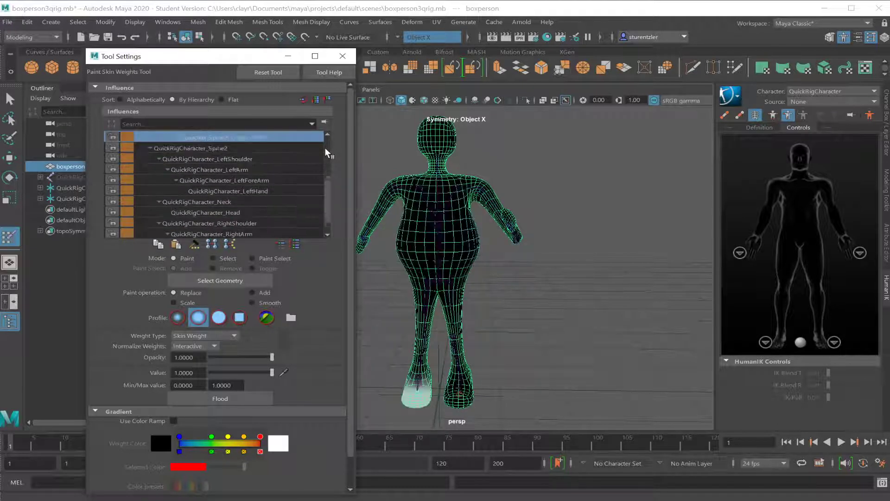
pyautogui.press('Up')
pyautogui.press('Up')
pyautogui.press('Up')
pyautogui.press('Up')
pyautogui.press('Up')
pyautogui.press('Up')
pyautogui.press('Up')
pyautogui.press('Up')
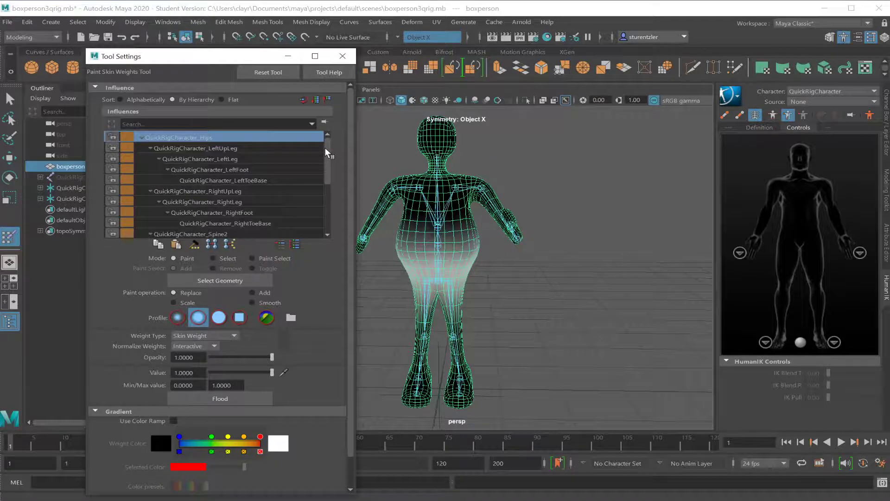
pyautogui.press('Down')
pyautogui.press('Down')
pyautogui.press('Down')
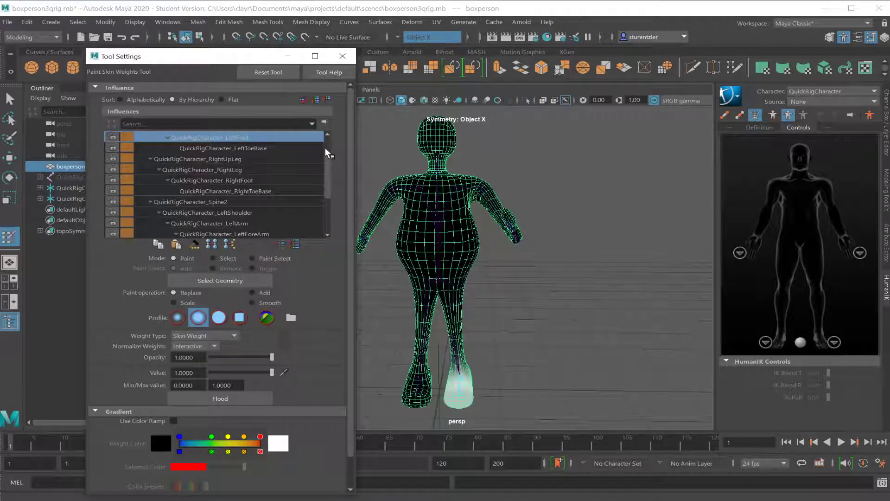